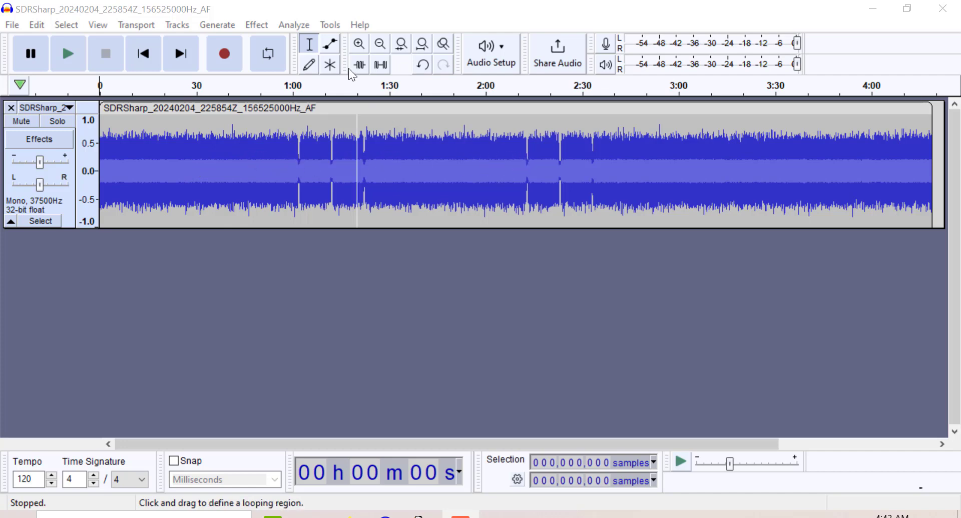
# Zoom the SDRSharp track to a 30-second span and scroll the timeline to about 1:00
pyautogui.click(363, 46)
pyautogui.click(363, 47)
pyautogui.click(363, 47)
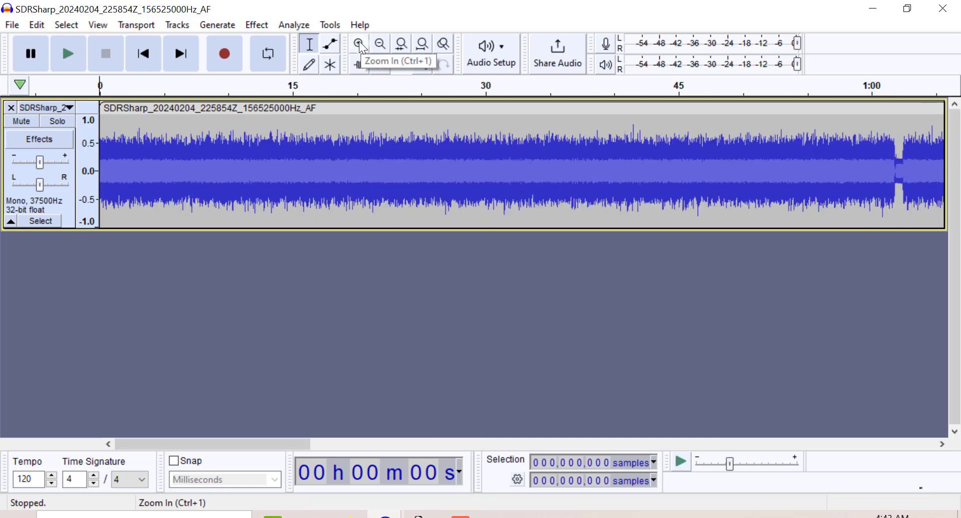
pyautogui.click(359, 42)
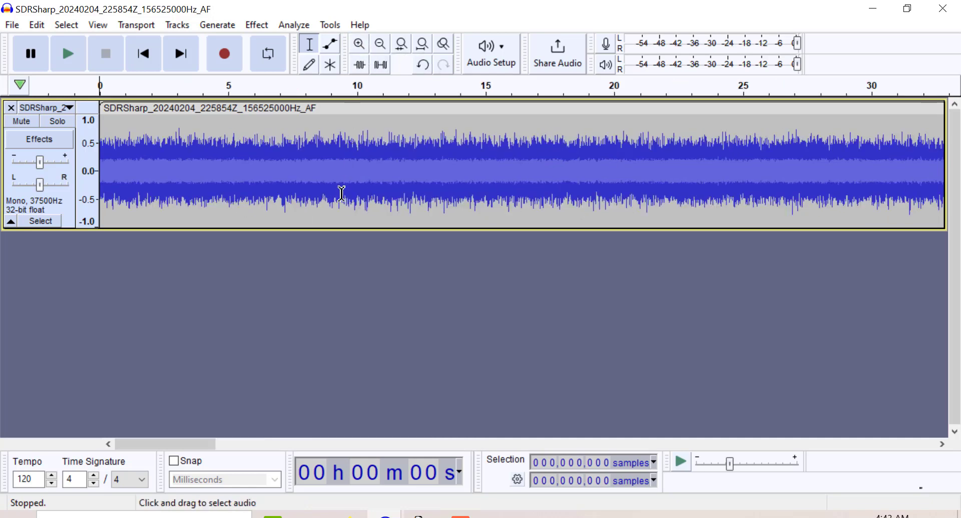
pyautogui.moveTo(168, 444); pyautogui.dragTo(319, 454)
# Zoom in closer on the quiet gap near 1:02 between 58 s and 1:06
pyautogui.click(357, 45)
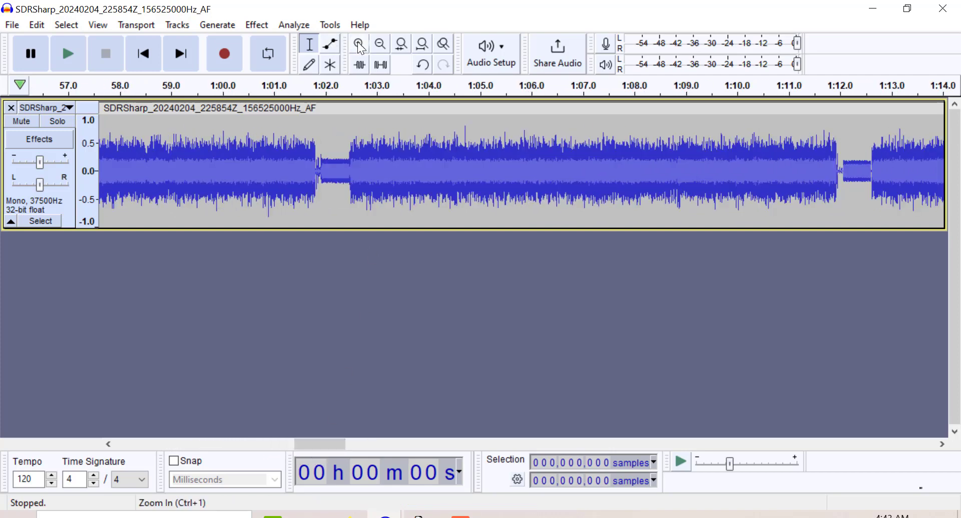
pyautogui.click(358, 44)
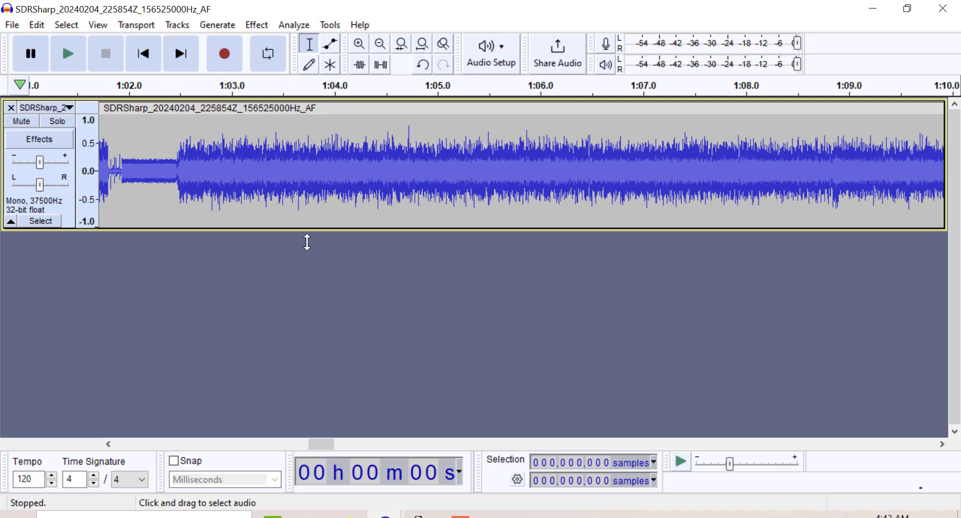
pyautogui.moveTo(315, 446); pyautogui.dragTo(304, 443)
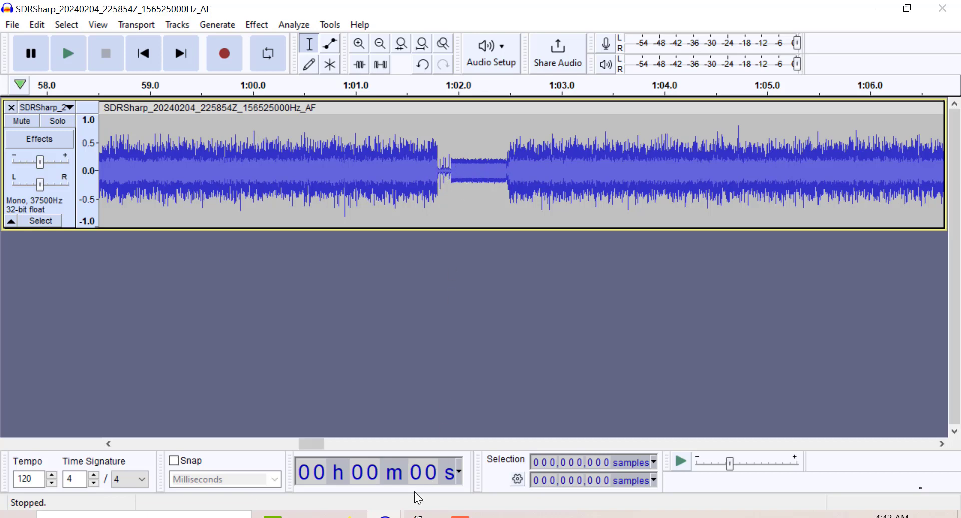
# Switch Audacity to the dsc_ch70 project showing the 0.54 s mono 48000 Hz packet
pyautogui.moveTo(385, 515)
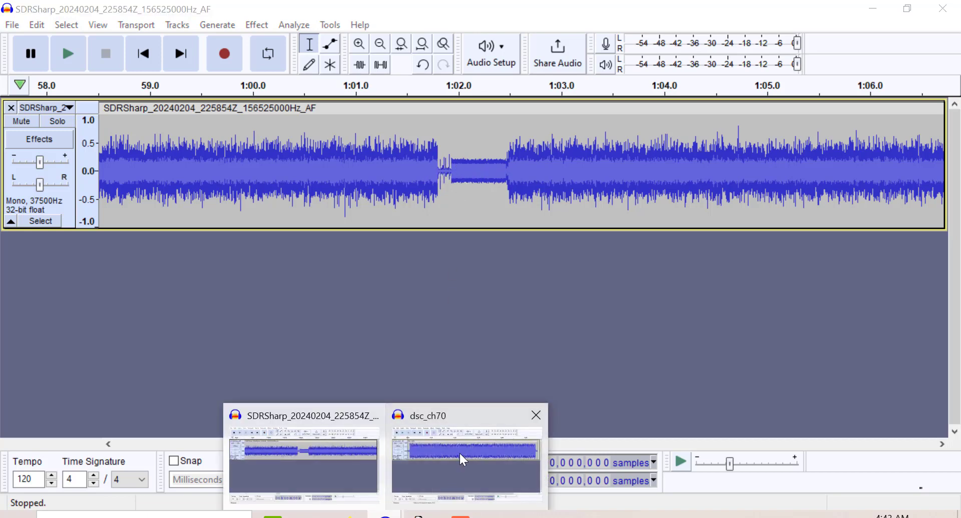
pyautogui.click(458, 452)
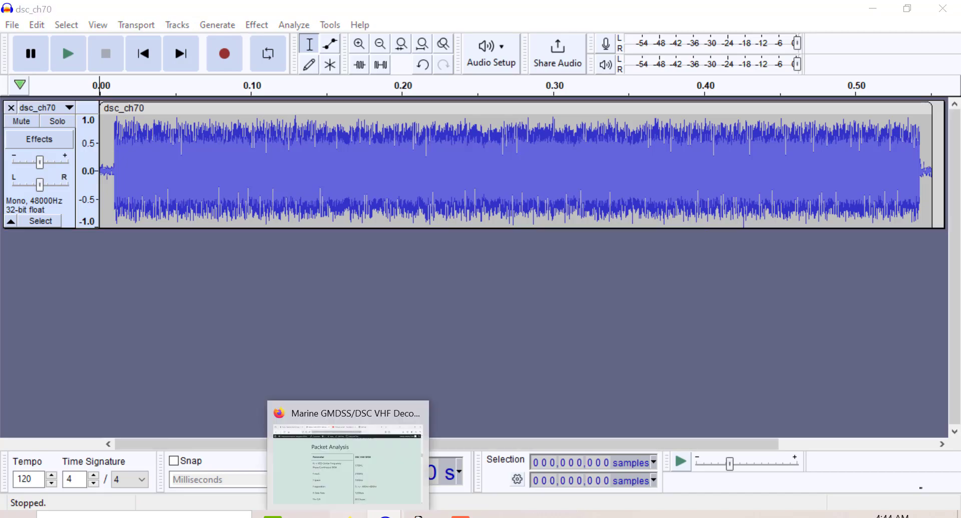
# Scroll the DSC VHF Decoder blog post past the Packet Analysis table to Fig.7
pyautogui.click(348, 515)
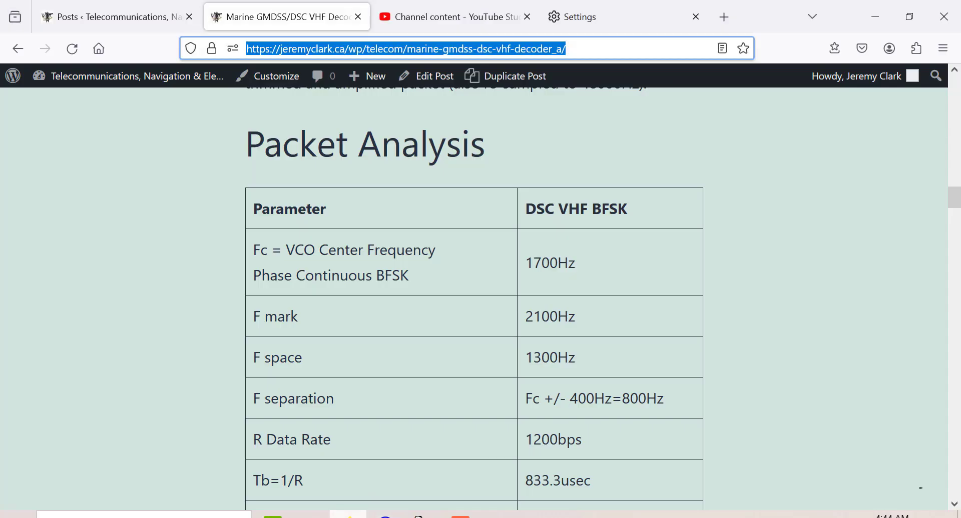
pyautogui.click(954, 198)
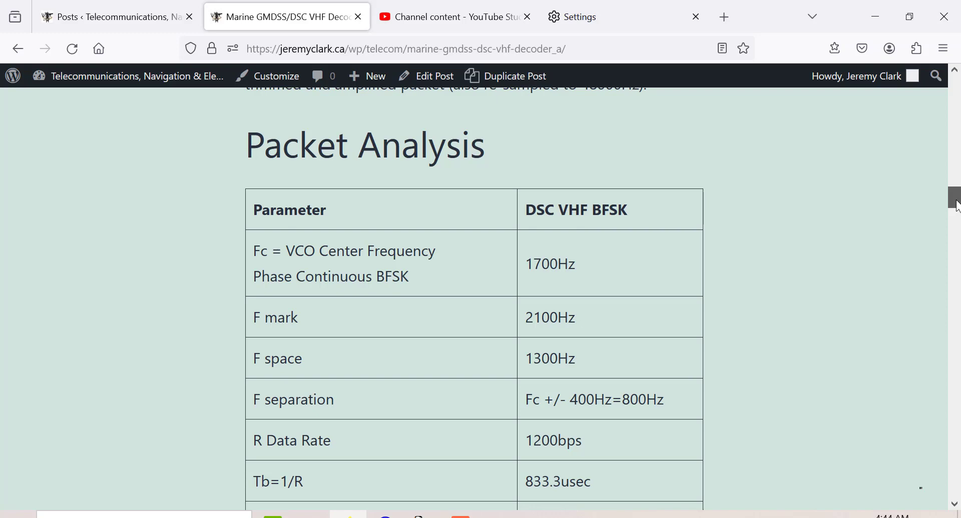
pyautogui.moveTo(956, 206); pyautogui.dragTo(956, 211)
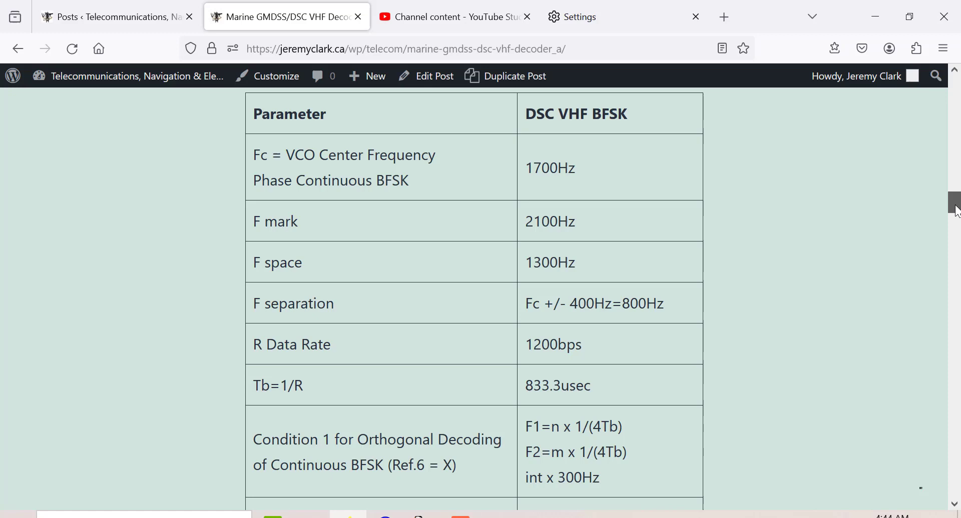
pyautogui.moveTo(957, 211); pyautogui.dragTo(956, 220)
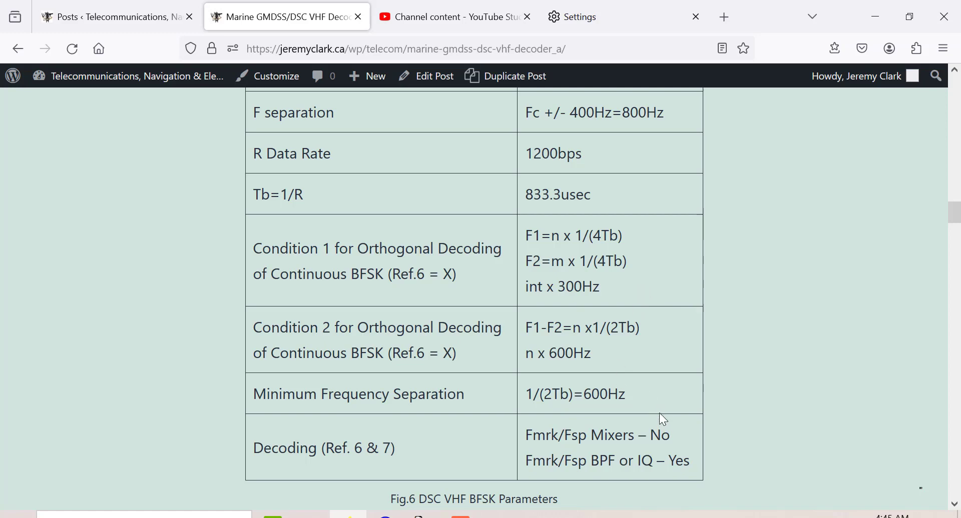
pyautogui.scroll(-6, 755, 328)
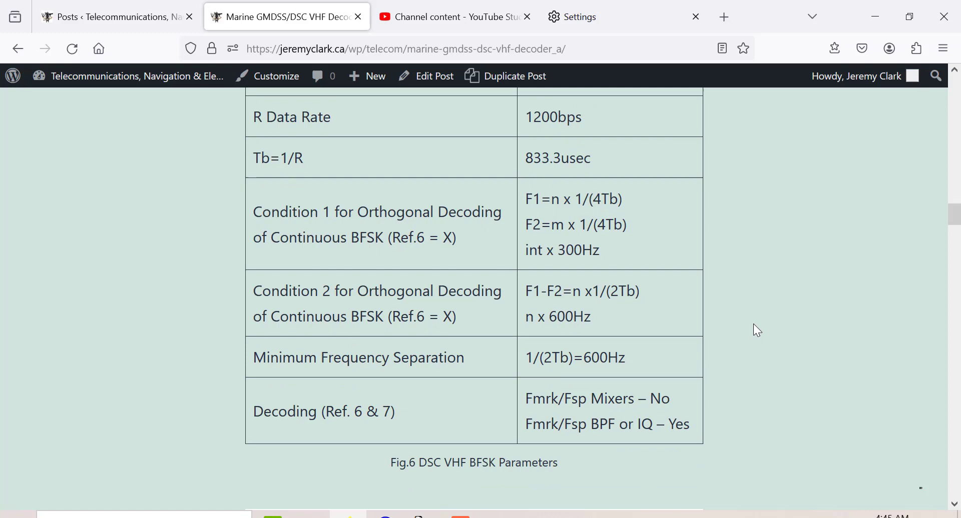
pyautogui.scroll(-2, 753, 325)
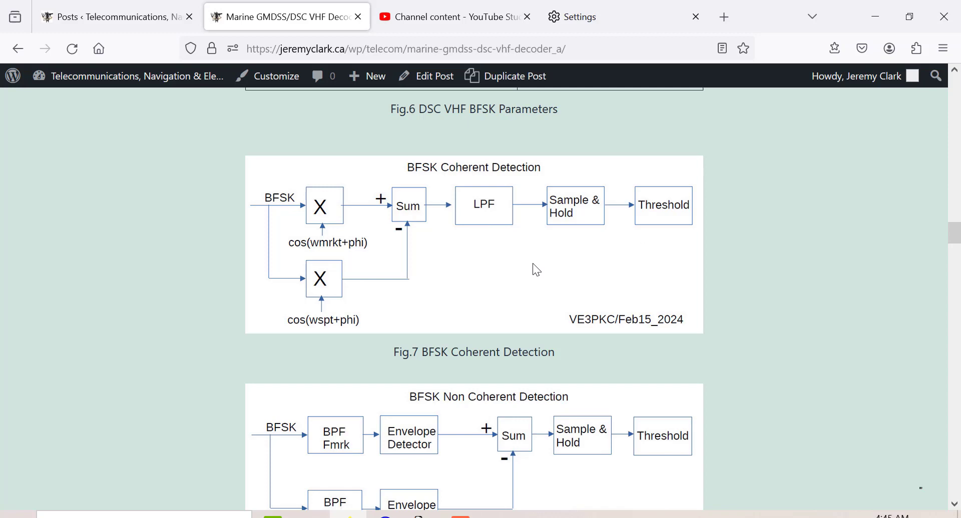
# Scroll the blog post past Fig.8 down to the Fig.9 IQ Detection diagram
pyautogui.scroll(-3, 533, 264)
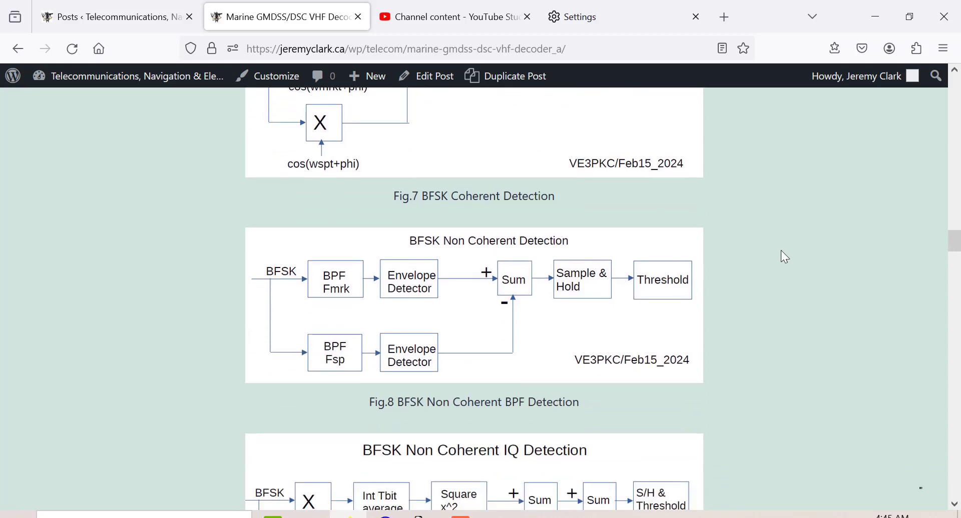
pyautogui.moveTo(954, 243); pyautogui.dragTo(956, 248)
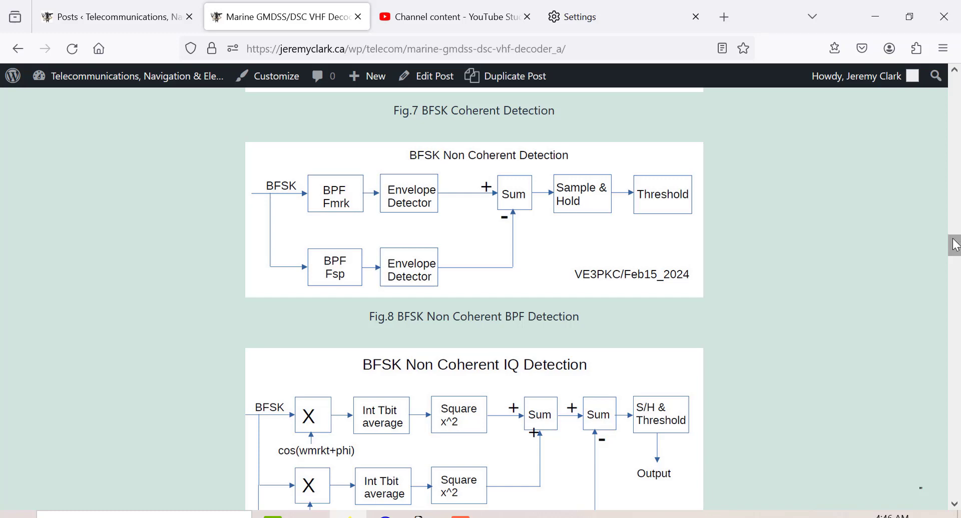
pyautogui.moveTo(955, 245); pyautogui.dragTo(956, 255)
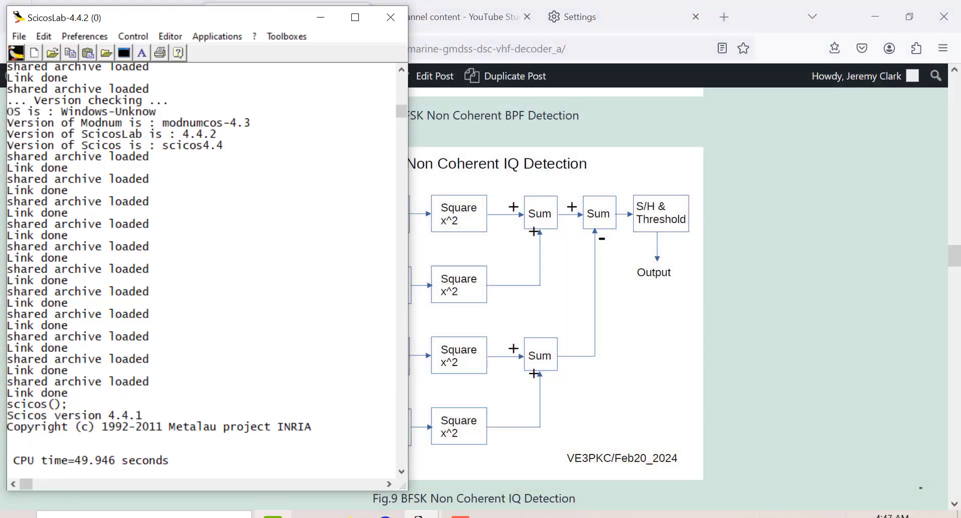
# Bring up the dsc_ch70 waveform plot and wav_read.sce script side by side
pyautogui.moveTo(273, 515)
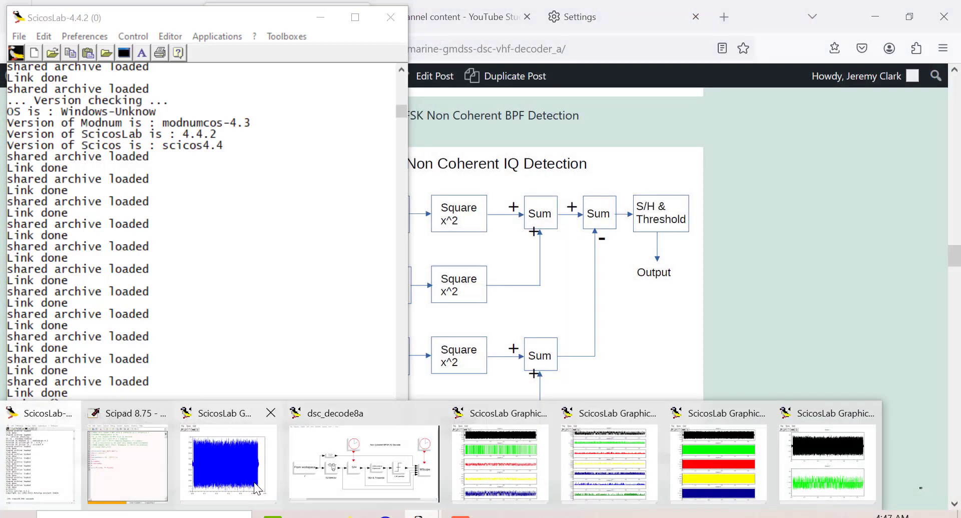
pyautogui.click(270, 480)
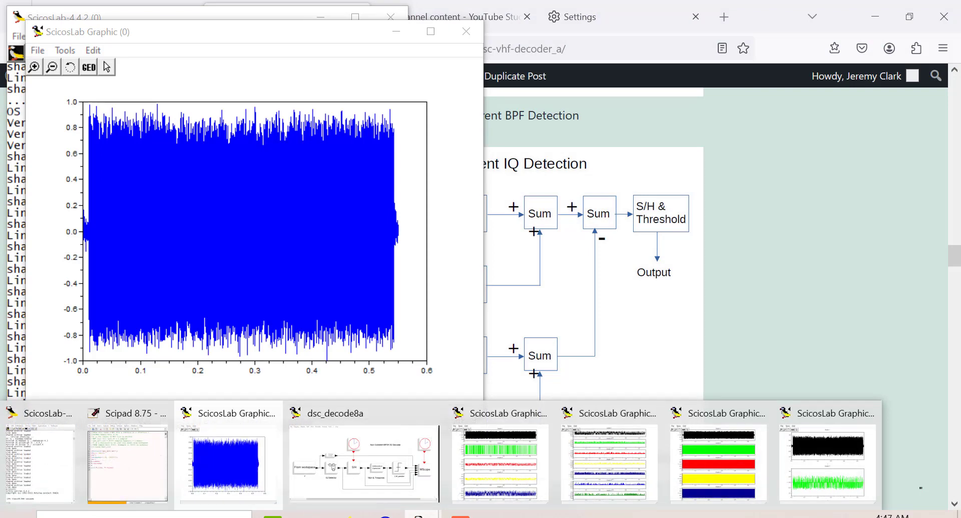
pyautogui.click(117, 487)
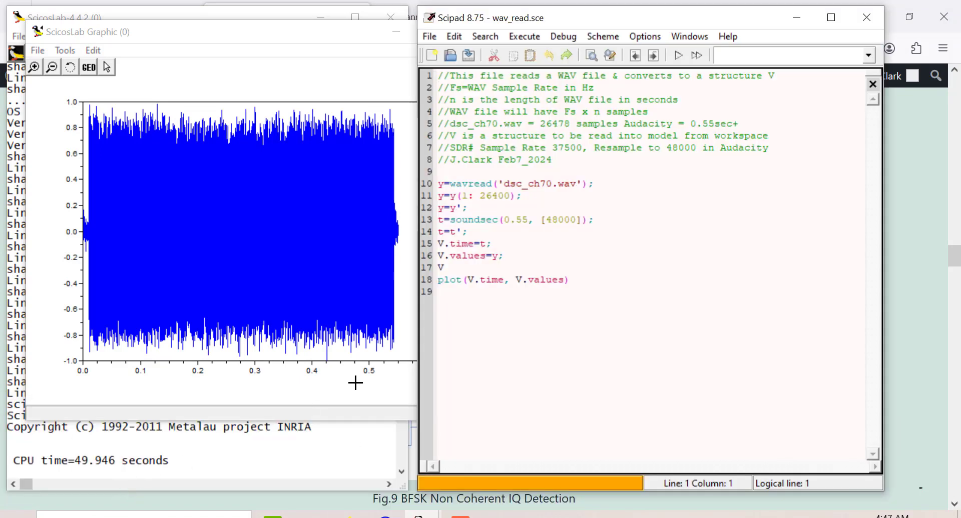
pyautogui.moveTo(587, 24); pyautogui.dragTo(594, 23)
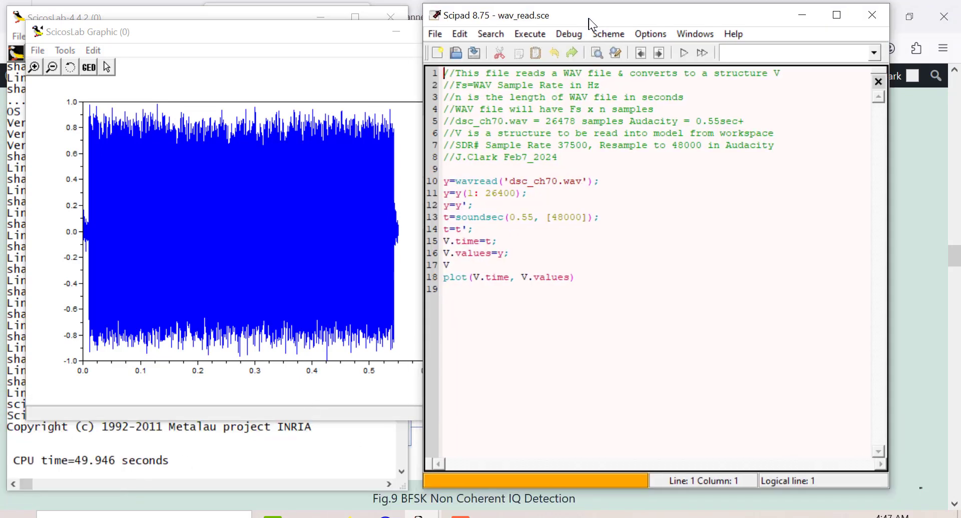
pyautogui.click(248, 39)
pyautogui.moveTo(247, 34); pyautogui.dragTo(243, 40)
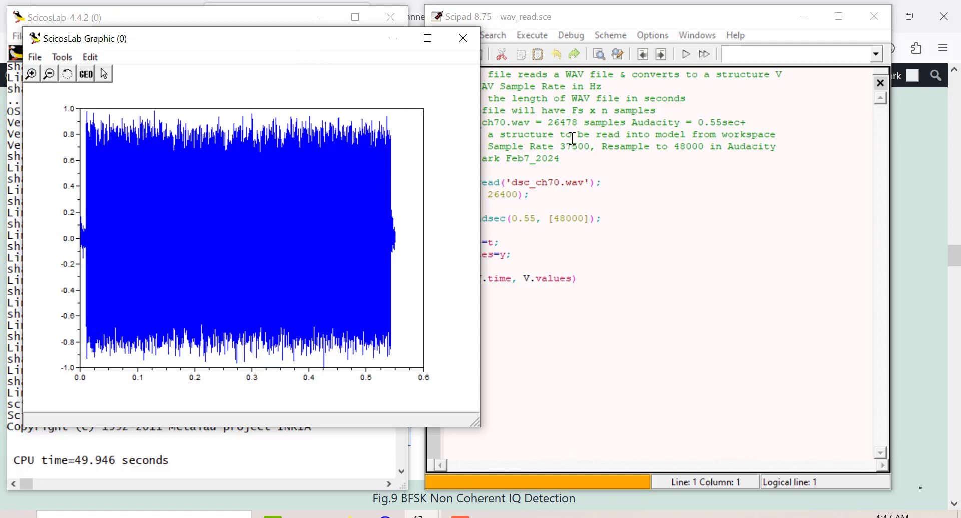
# Minimize the waveform plot and open the dsc_decode8a Non Coherent BFSK IQ Decoder diagram
pyautogui.moveTo(623, 13); pyautogui.dragTo(618, 15)
pyautogui.click(302, 38)
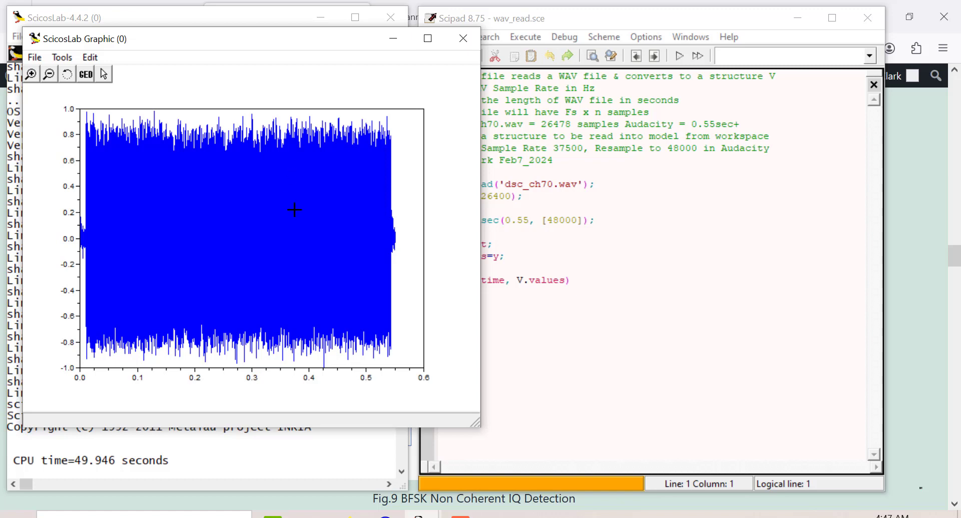
pyautogui.click(394, 39)
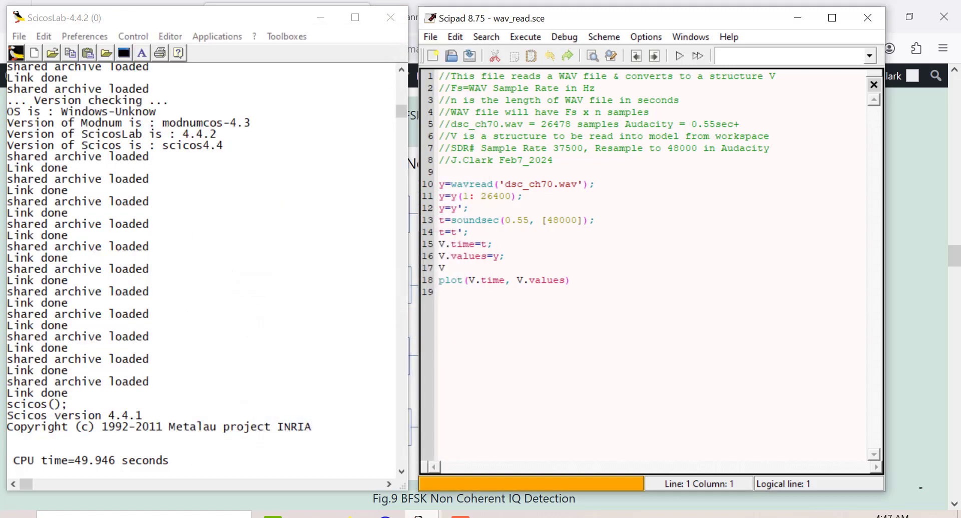
pyautogui.moveTo(422, 515)
pyautogui.click(365, 490)
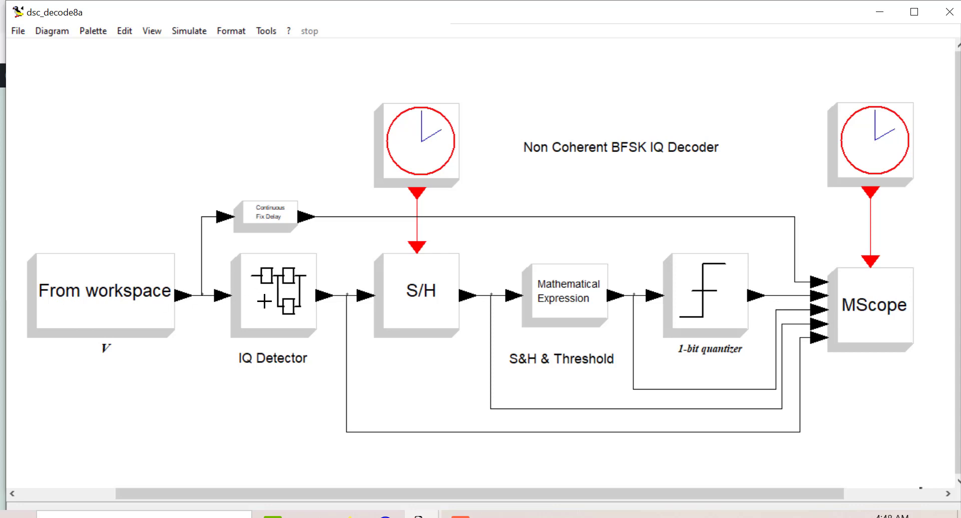
pyautogui.doubleClick(265, 301)
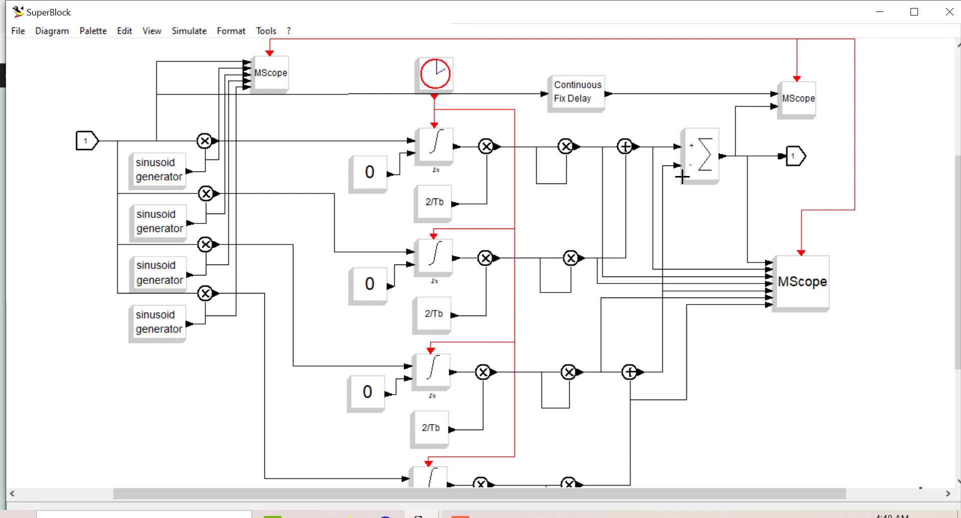
pyautogui.click(957, 15)
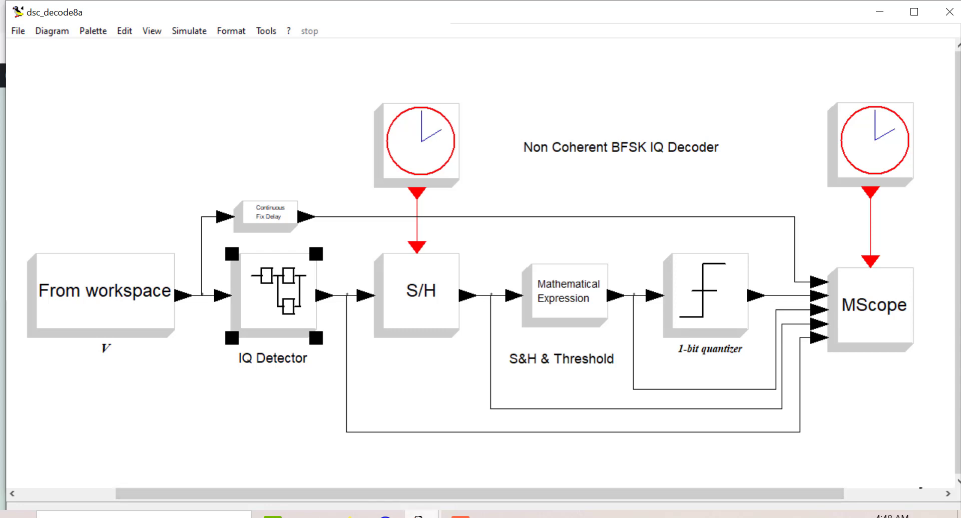
pyautogui.moveTo(420, 514)
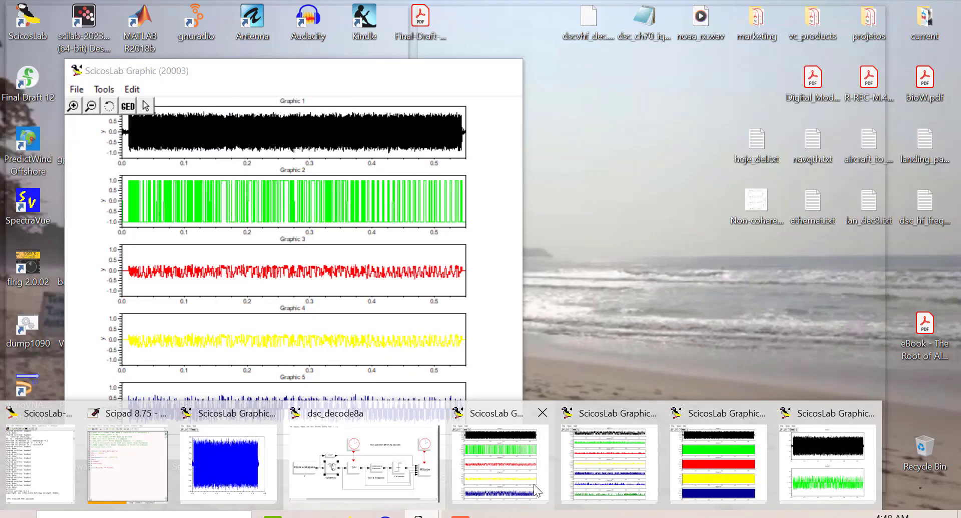
pyautogui.moveTo(611, 471)
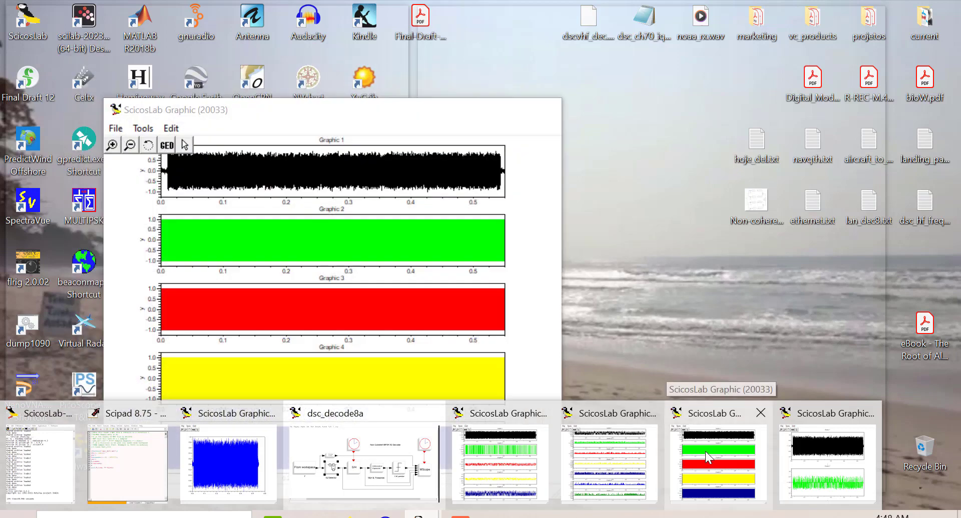
pyautogui.click(705, 452)
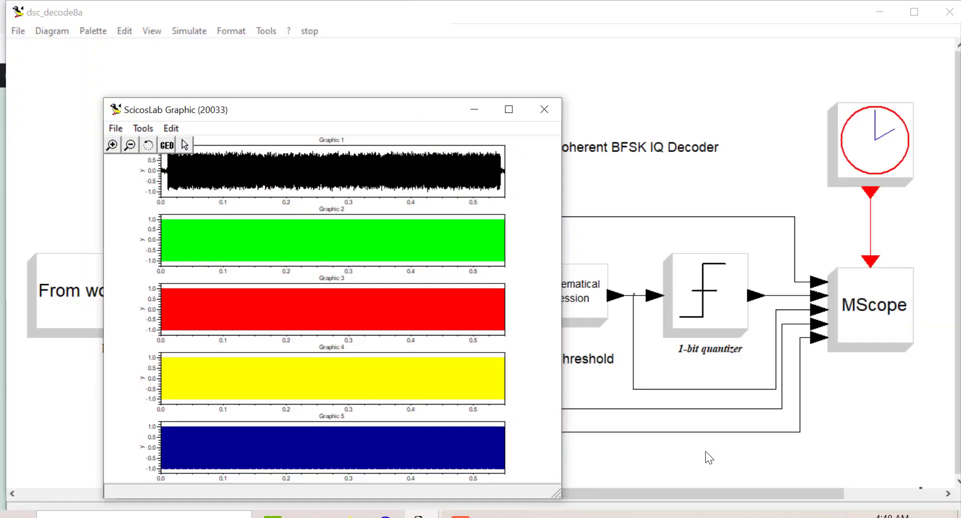
pyautogui.click(509, 111)
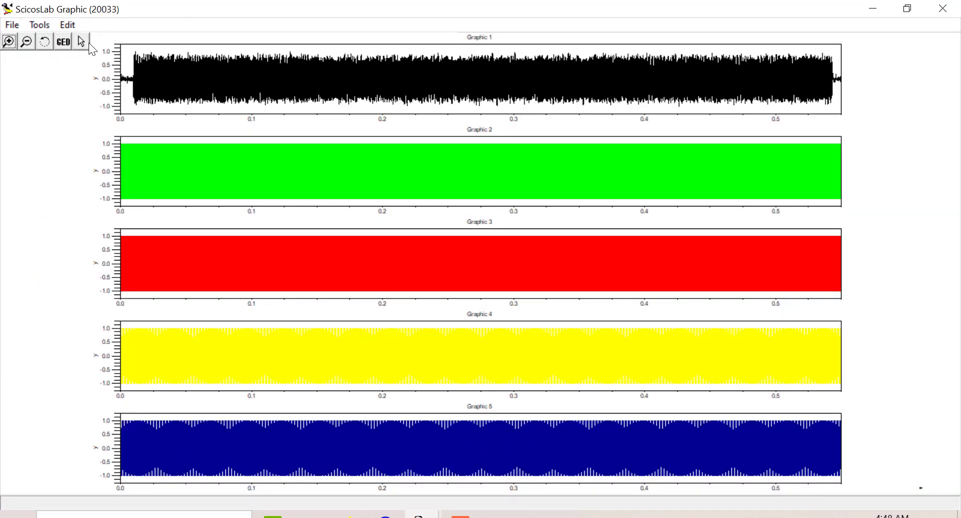
pyautogui.moveTo(84, 34); pyautogui.dragTo(176, 497)
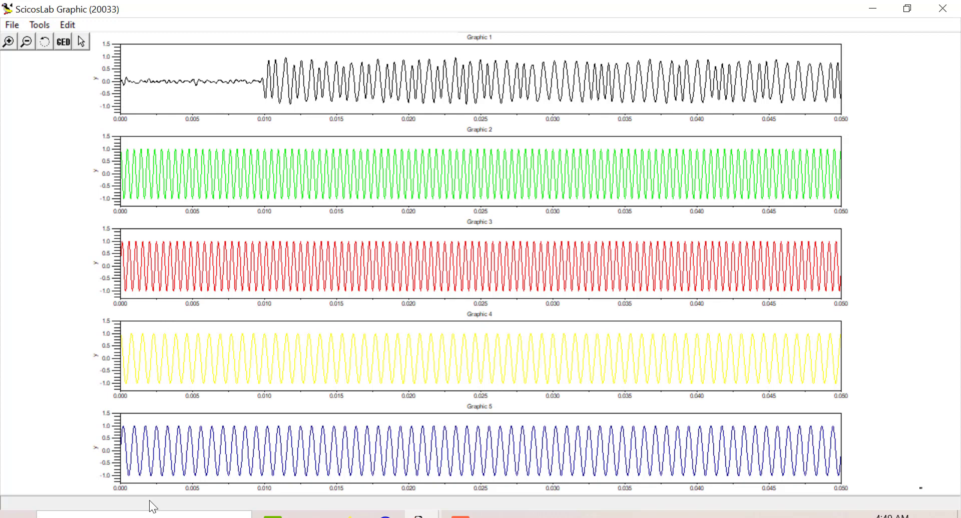
pyautogui.click(943, 10)
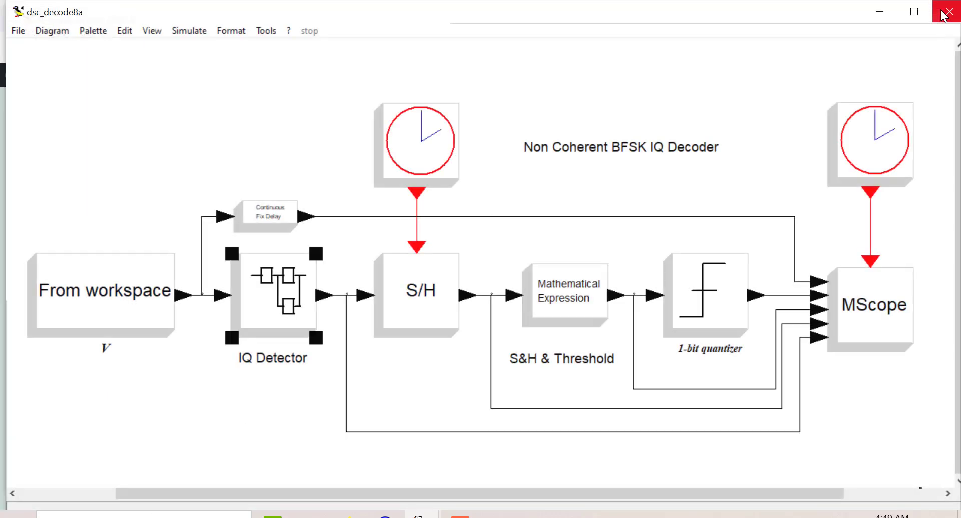
pyautogui.click(421, 515)
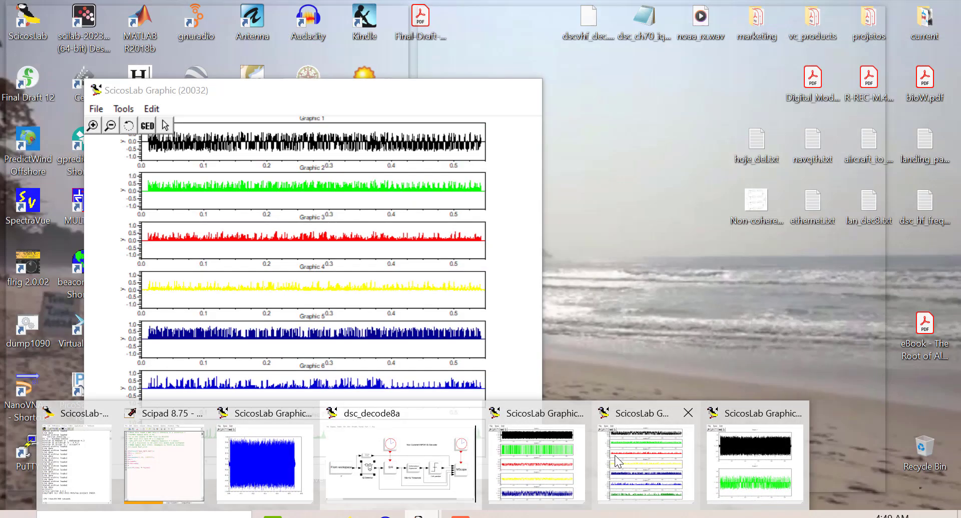
pyautogui.click(614, 455)
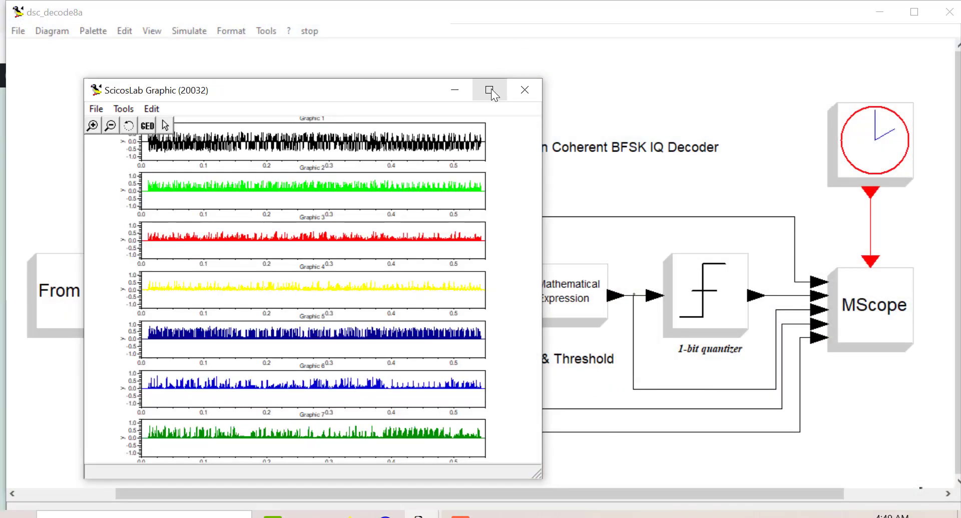
pyautogui.click(490, 87)
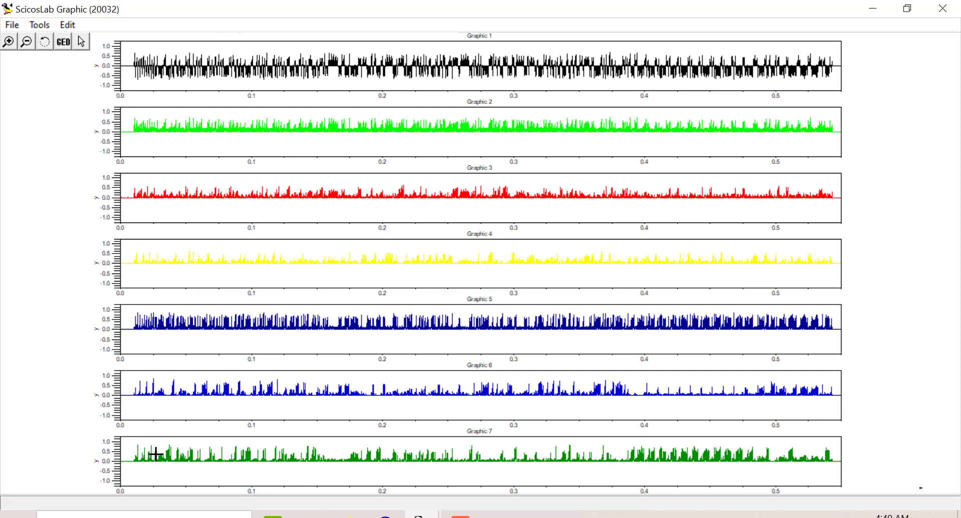
pyautogui.click(944, 9)
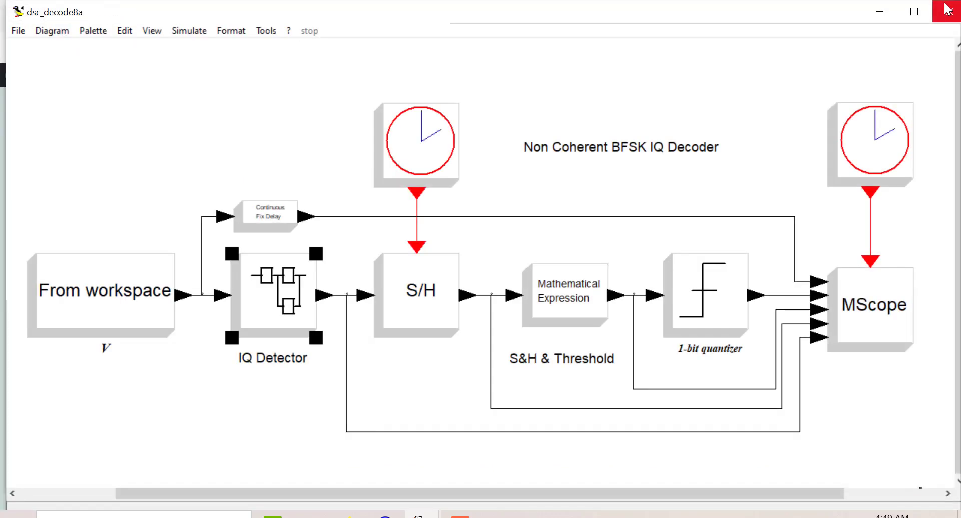
pyautogui.moveTo(419, 515)
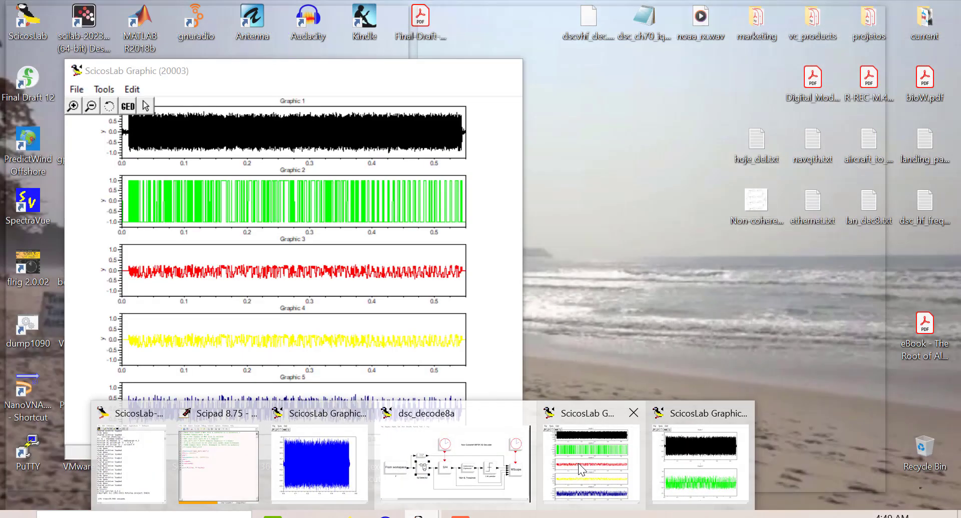
pyautogui.click(580, 471)
pyautogui.click(470, 70)
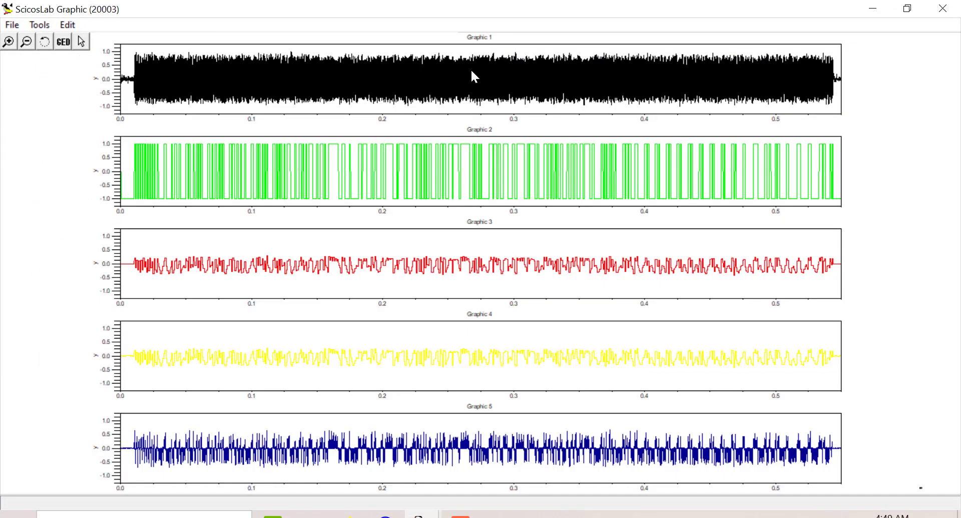
pyautogui.click(9, 41)
pyautogui.click(758, 33)
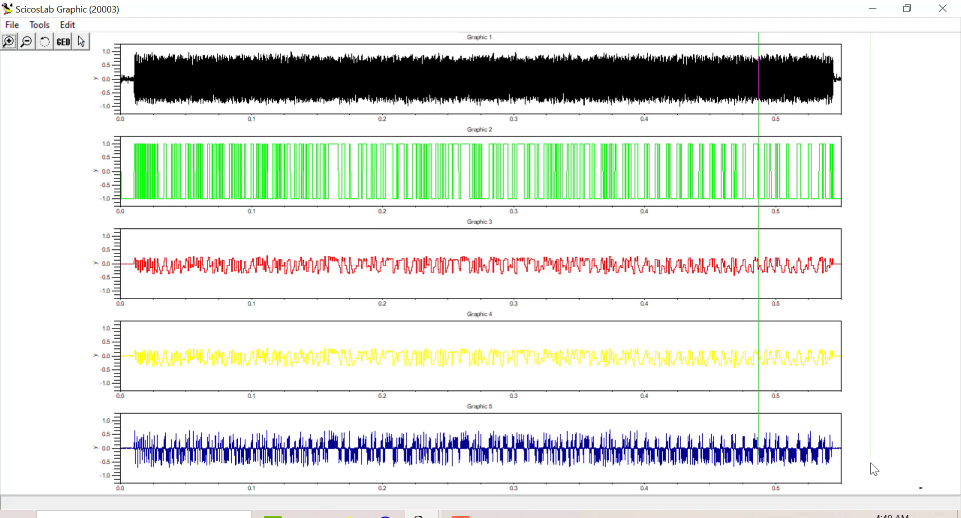
pyautogui.click(866, 489)
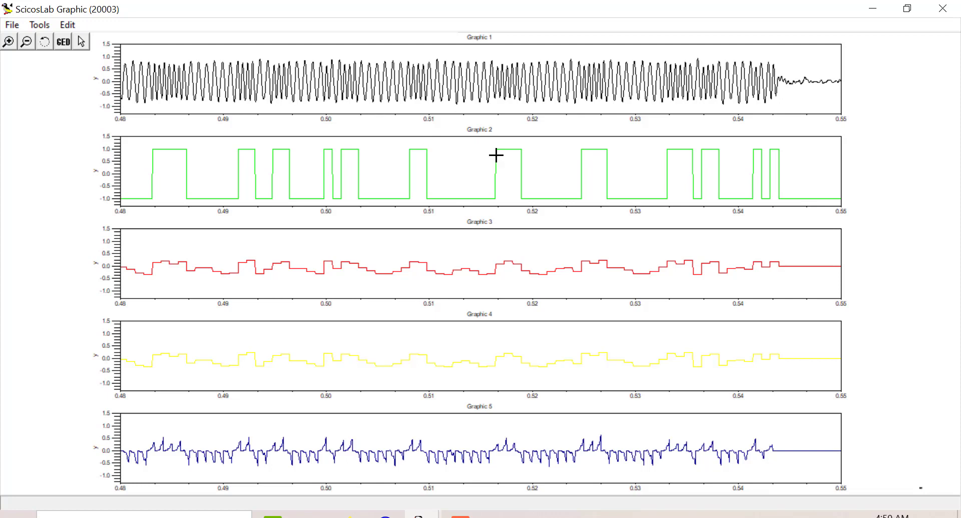
pyautogui.click(942, 8)
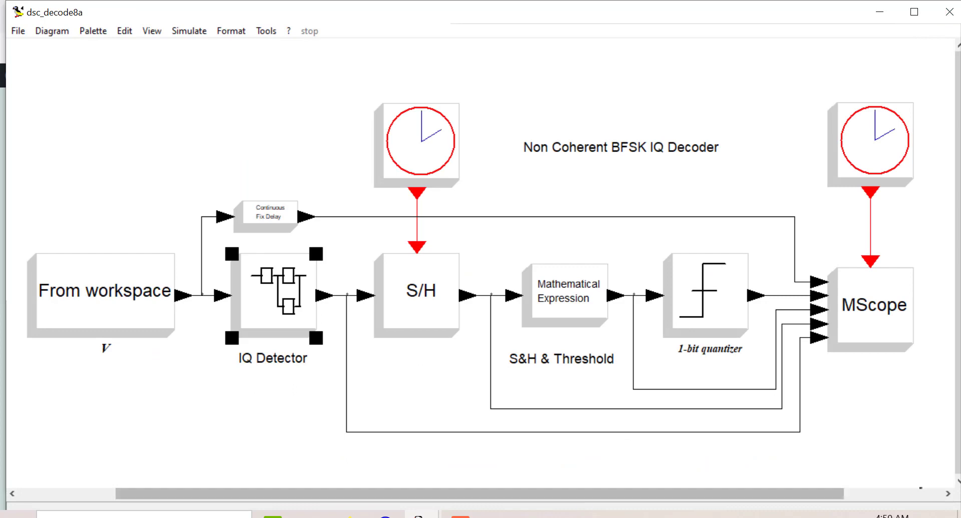
pyautogui.click(419, 514)
pyautogui.click(642, 484)
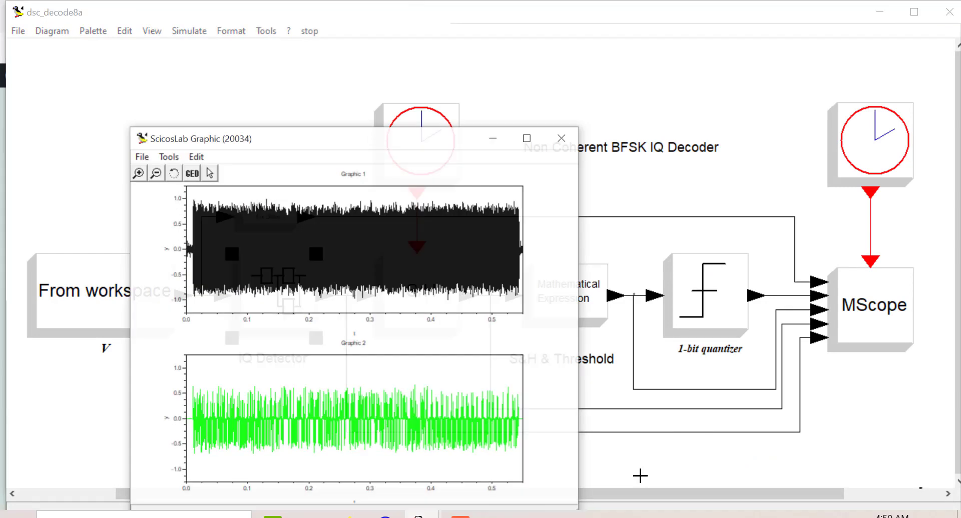
pyautogui.click(526, 133)
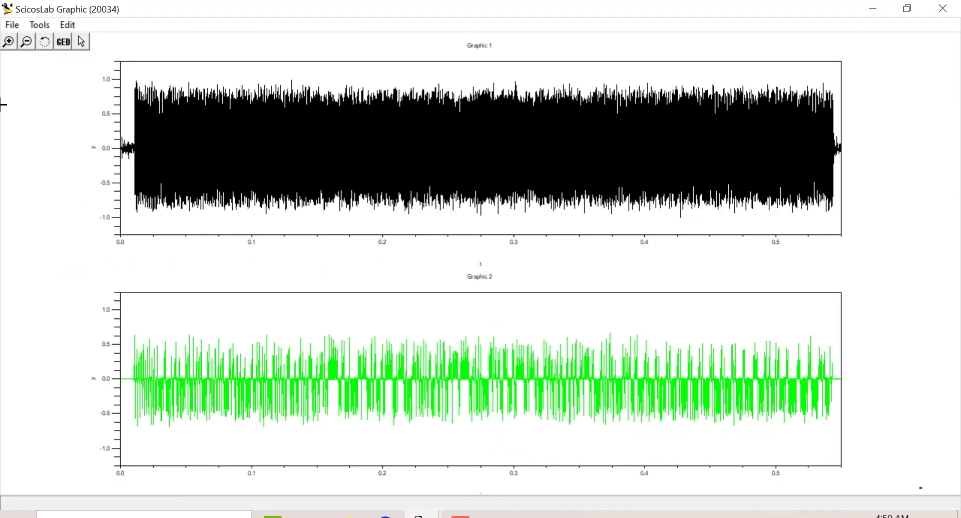
pyautogui.click(8, 42)
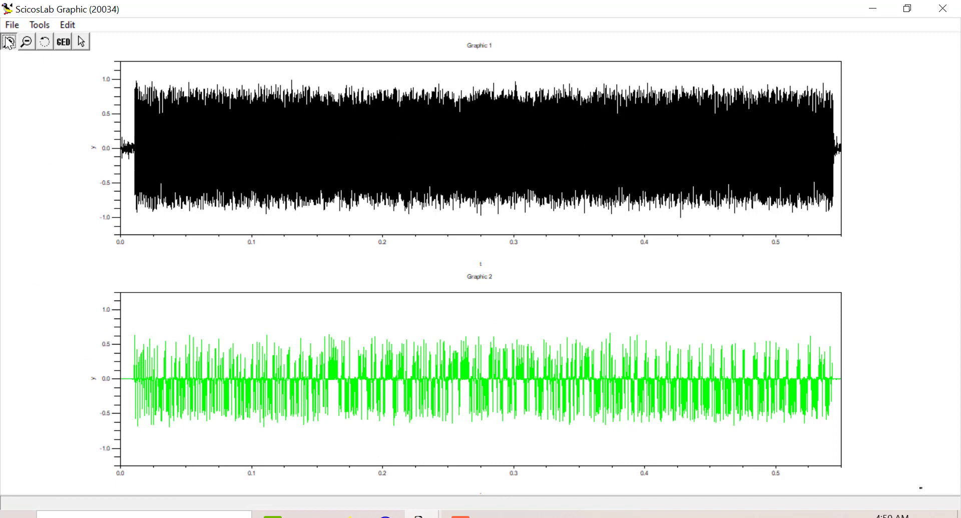
pyautogui.click(750, 35)
pyautogui.click(857, 481)
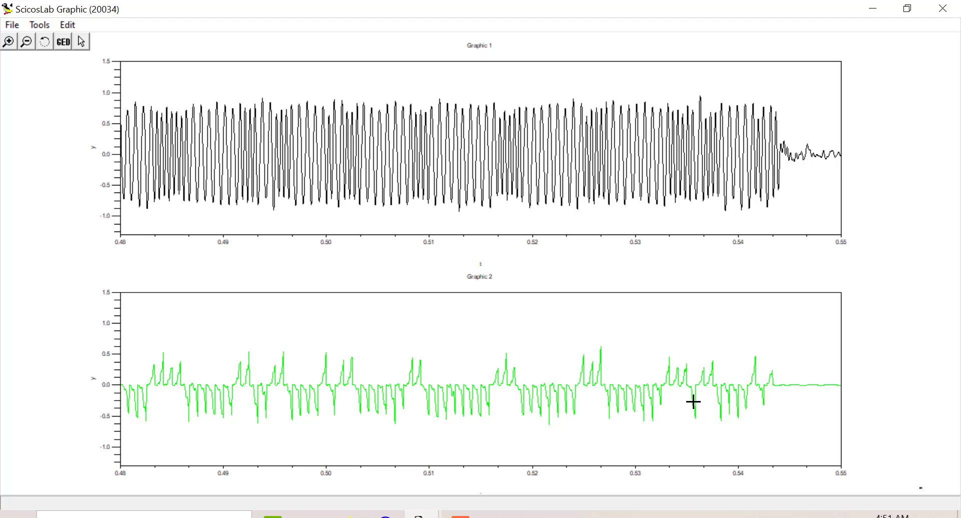
pyautogui.click(945, 14)
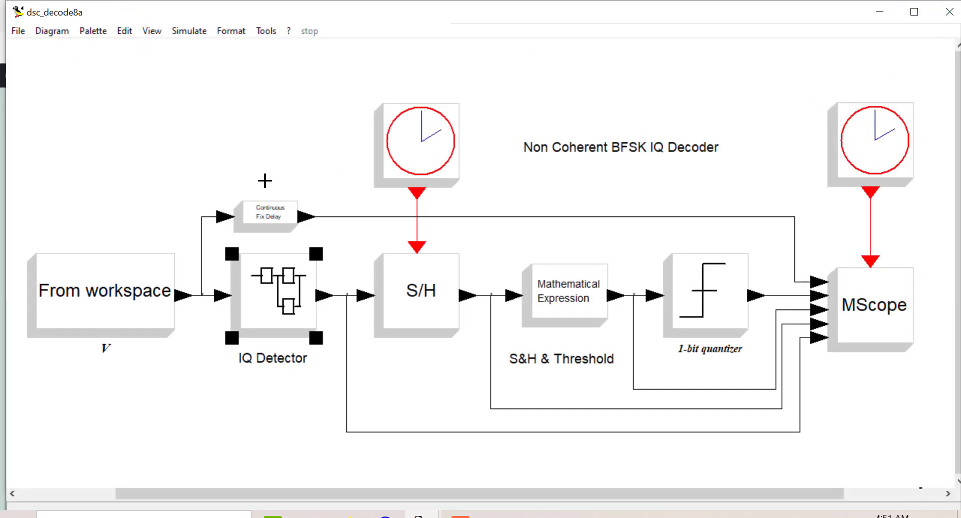
# Deselect the IQ Detector block on the dsc_decode8a canvas
pyautogui.click(203, 143)
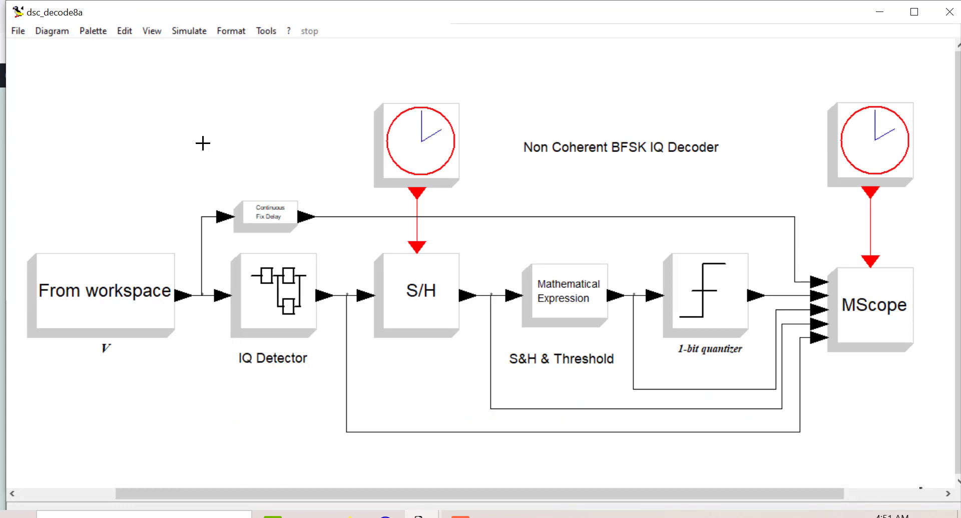